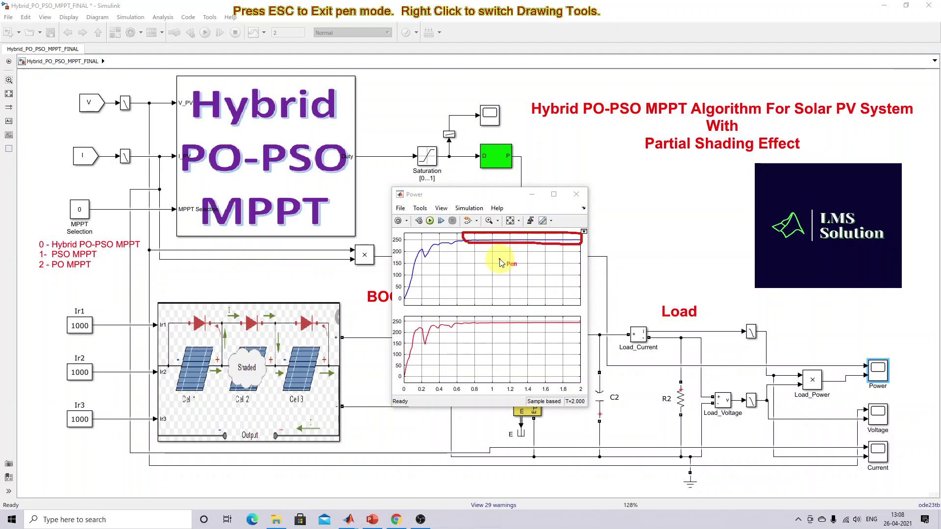
Step: Set the MPPT Selection constant to 1 for PSO MPPT and run the simulation from the Power scope
key("Escape")
left_click(81, 210)
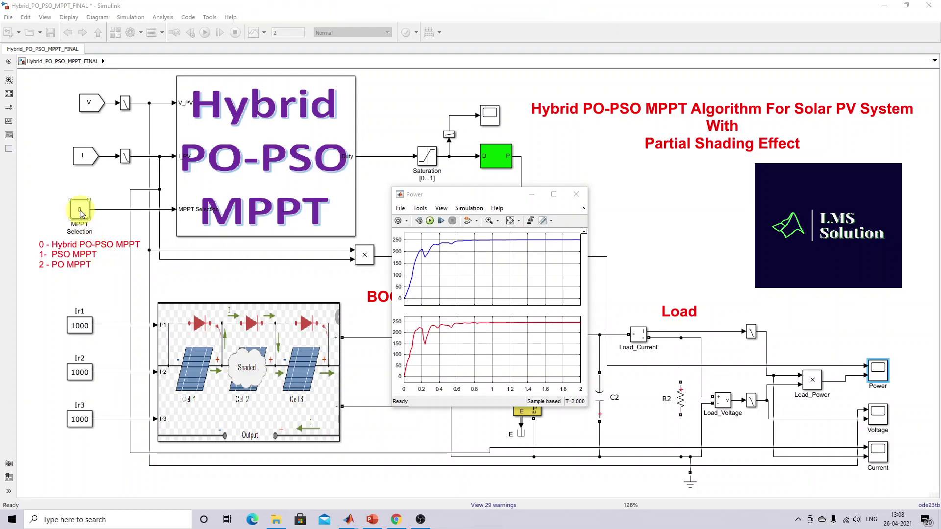
double_click(80, 210)
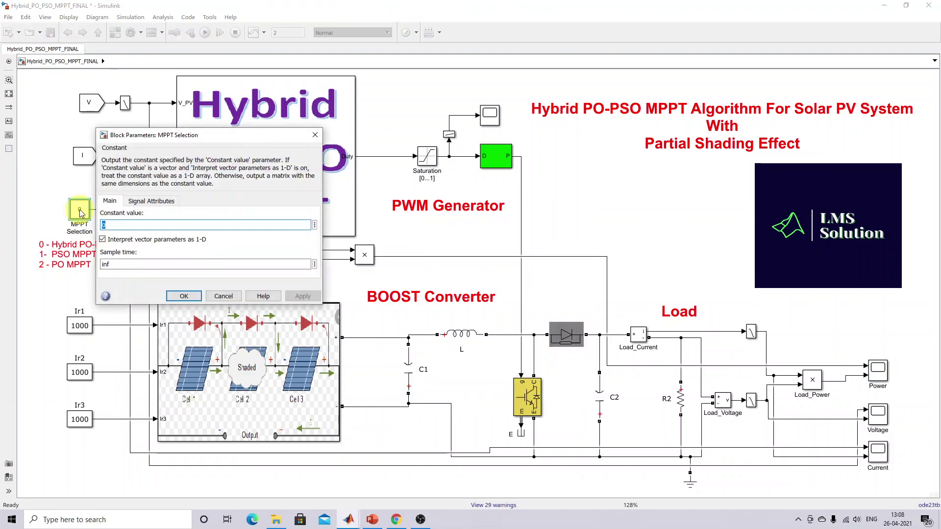
type("1")
left_click(179, 297)
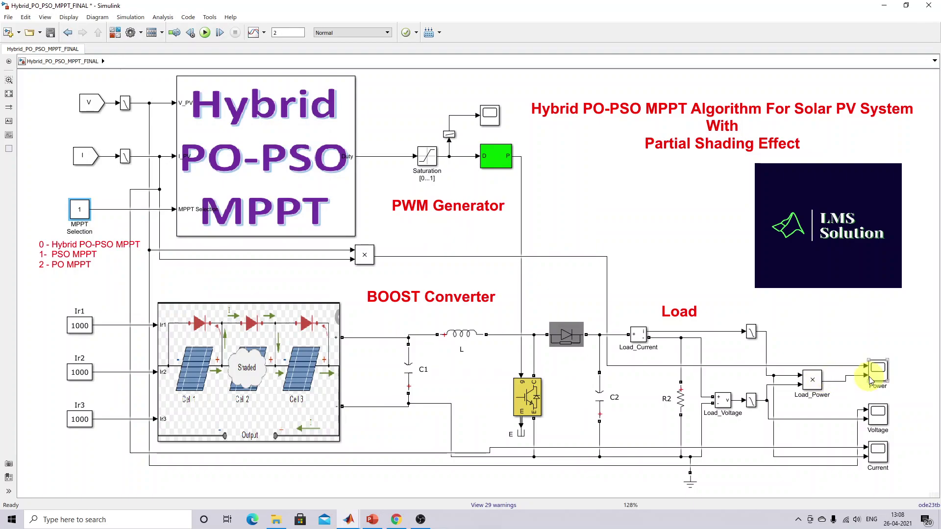
double_click(870, 381)
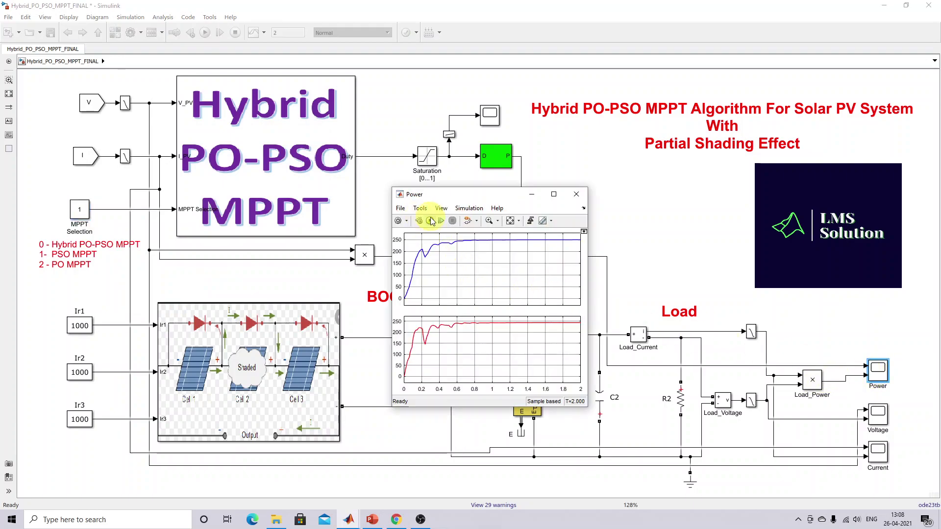
left_click(430, 221)
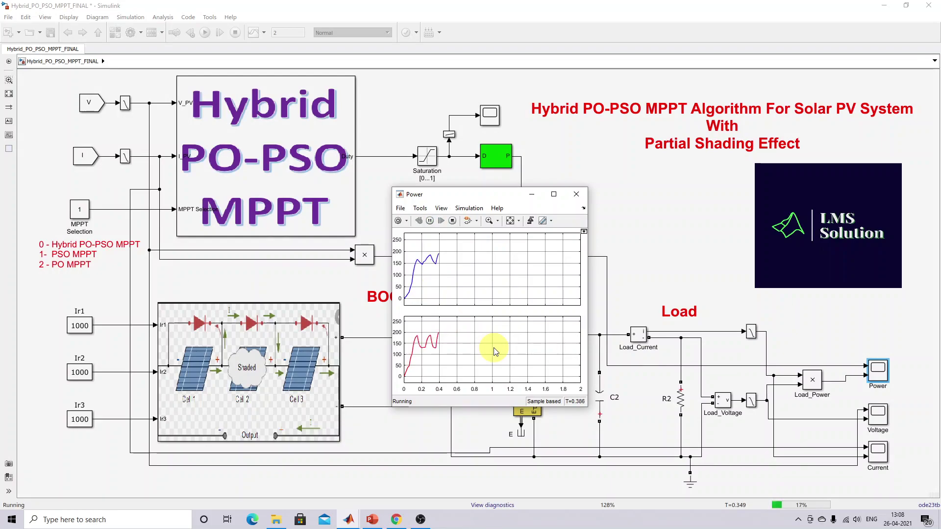
Step: Trace the upper power curve from 0 to about 0.9 s with the screen pen, and exit pen mode
key("ctrl+shift+p")
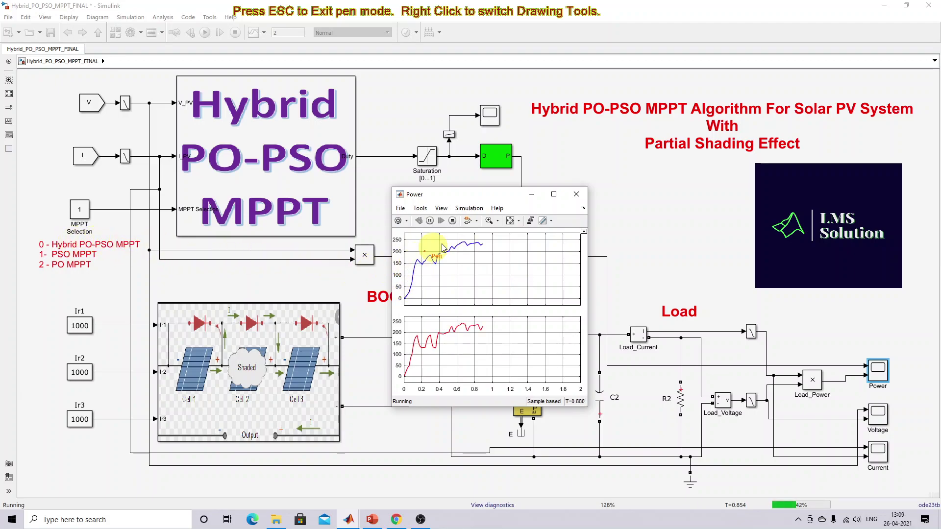
mouse_move(404, 298)
left_mouse_down()
mouse_move(422, 253)
mouse_move(456, 236)
mouse_move(479, 240)
left_mouse_up()
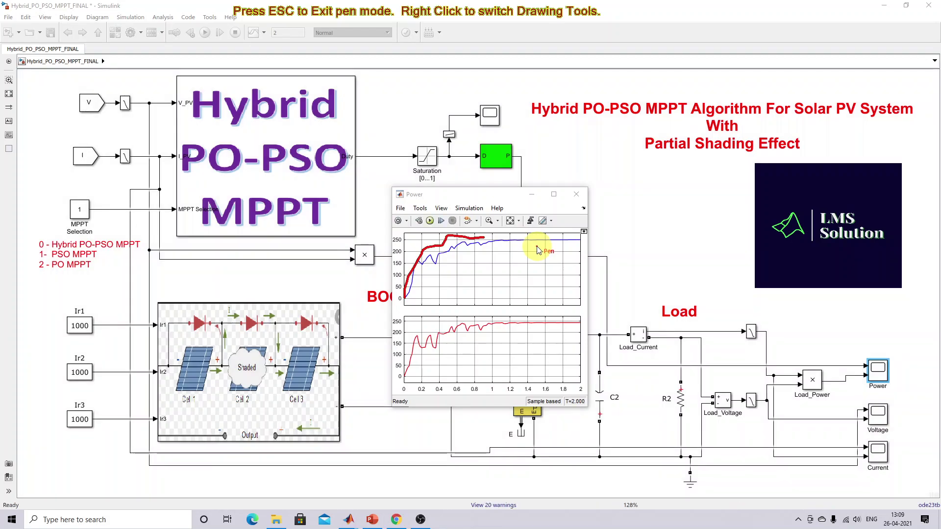
key("Escape")
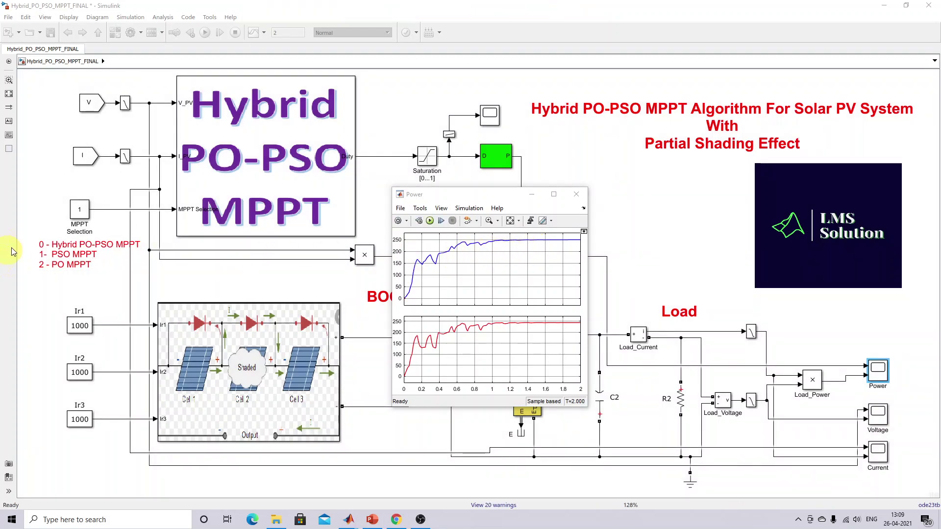
Step: Set the MPPT Selection constant to 2 for PO MPPT, run the simulation and display the Power scope
double_click(77, 217)
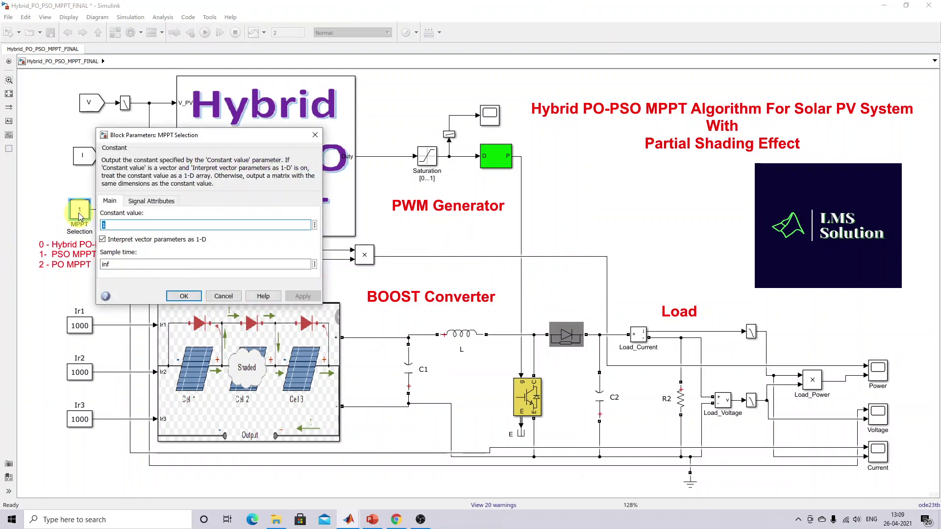
type("2")
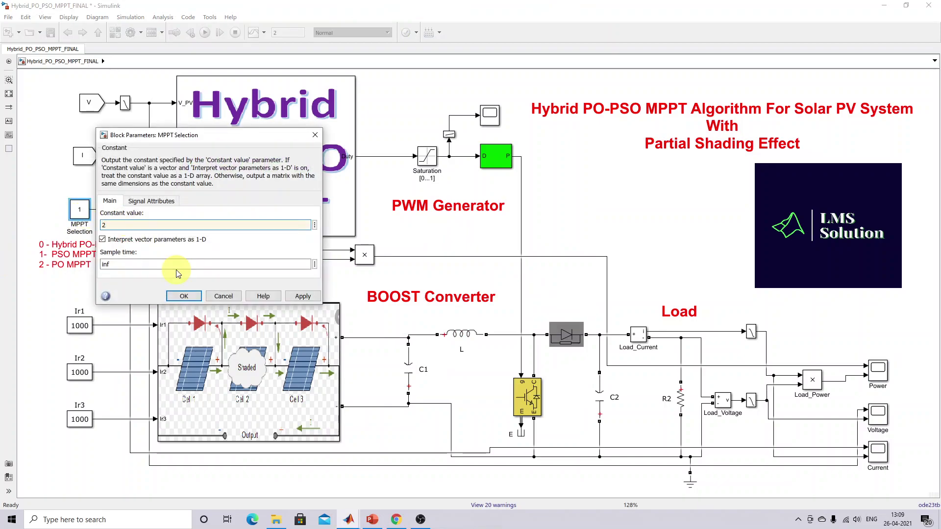
left_click(184, 296)
left_click(205, 32)
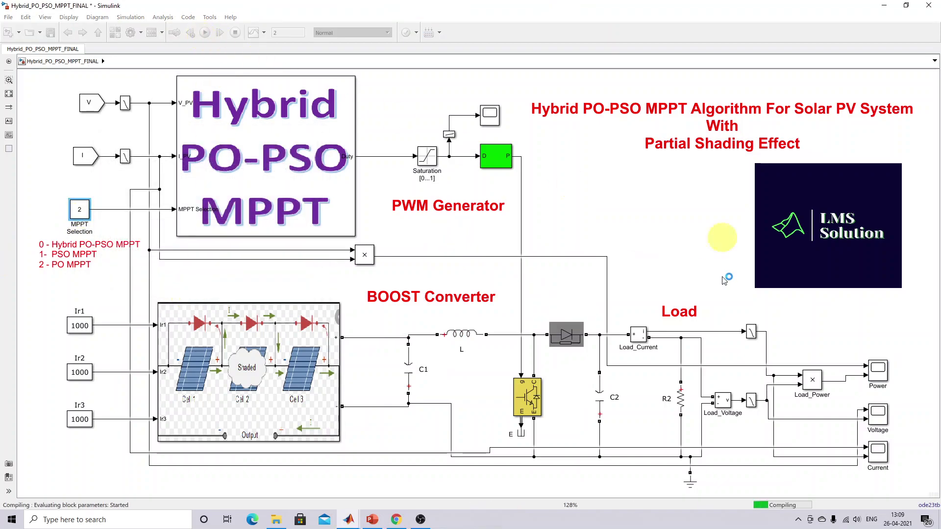
double_click(879, 374)
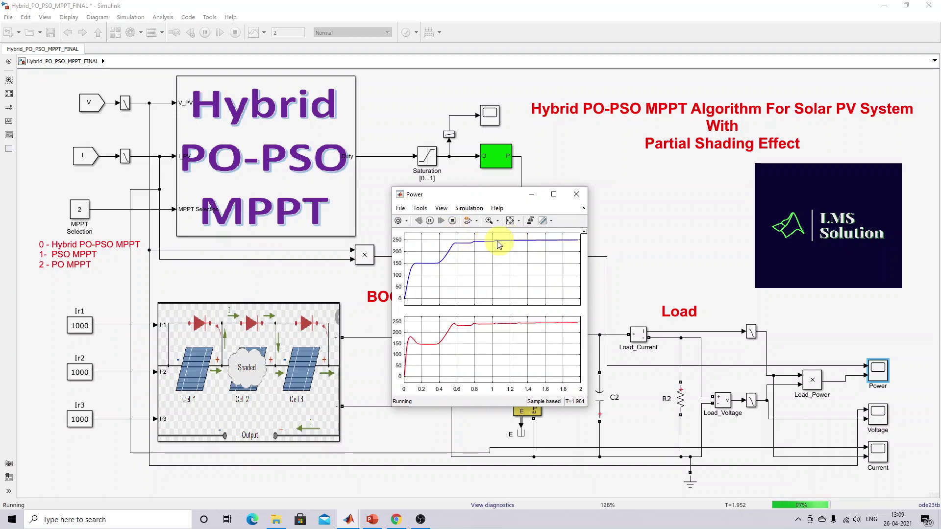
Step: Circle the upper power curve at about 1.3 s with the screen pen, and exit pen mode
key("F9")
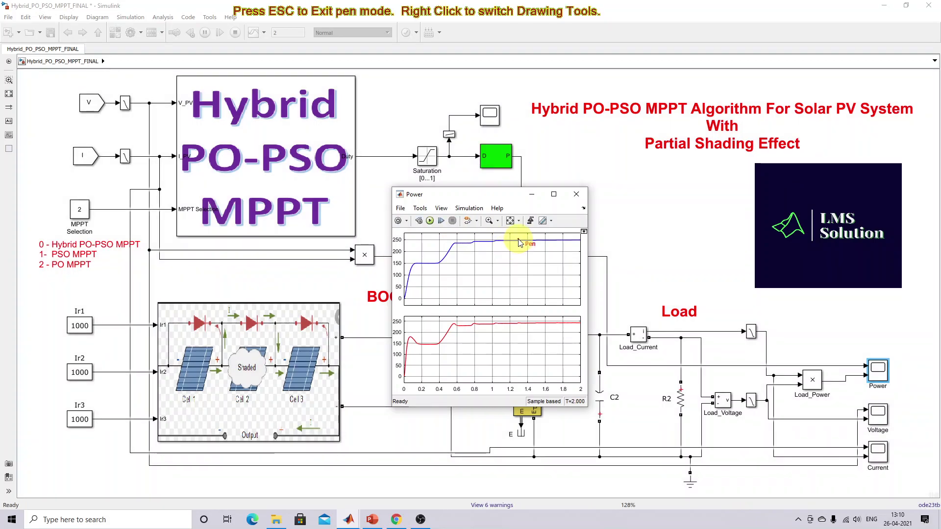
left_click_drag(520, 244, 518, 241)
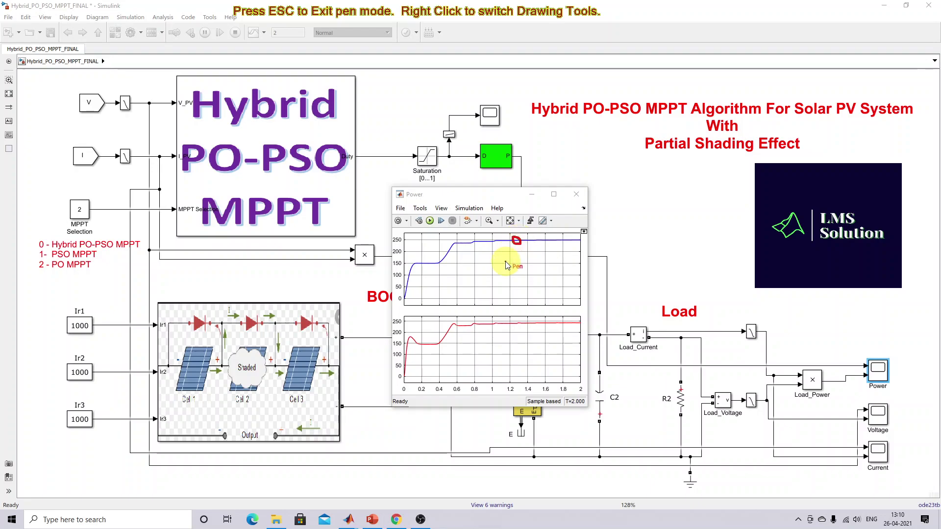
key("Escape")
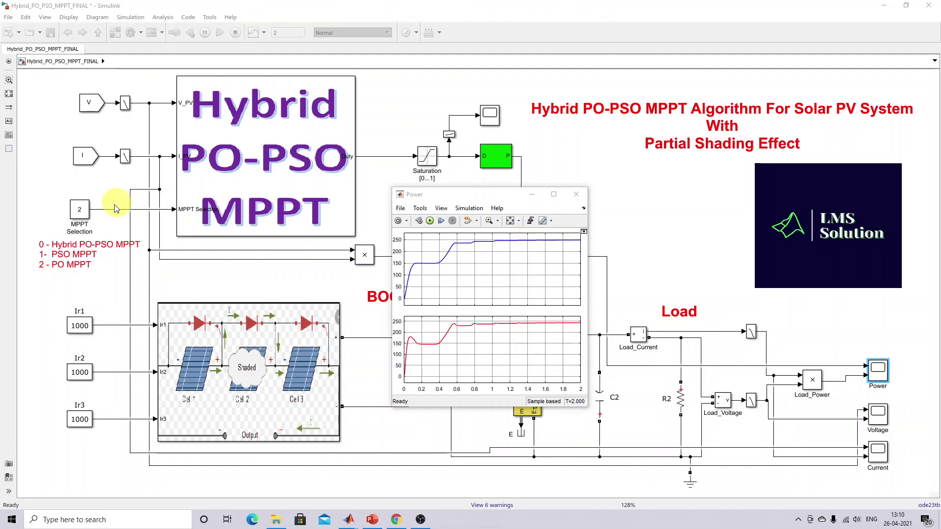
Step: Set the MPPT Selection constant back to 1, rerun the simulation and display the Power scope
left_click(80, 216)
double_click(80, 212)
type("1")
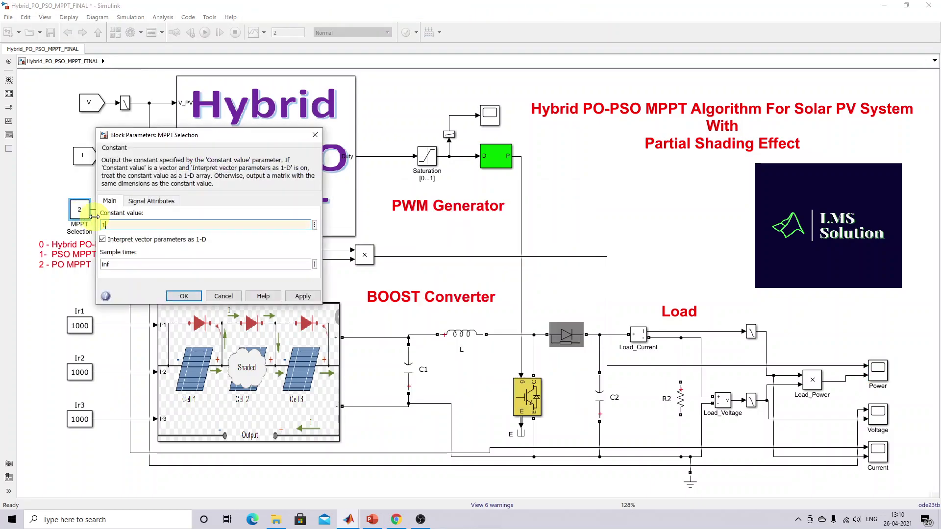
left_click(182, 296)
left_click(206, 33)
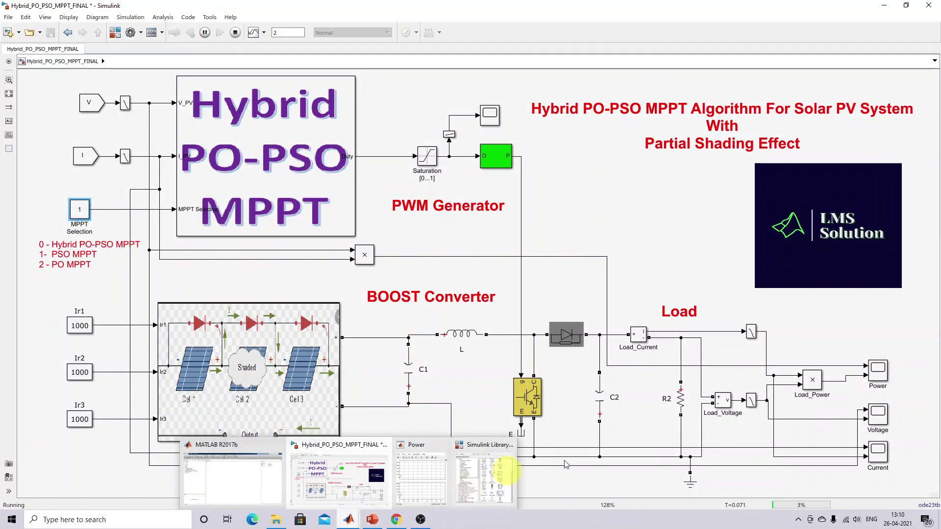
double_click(879, 372)
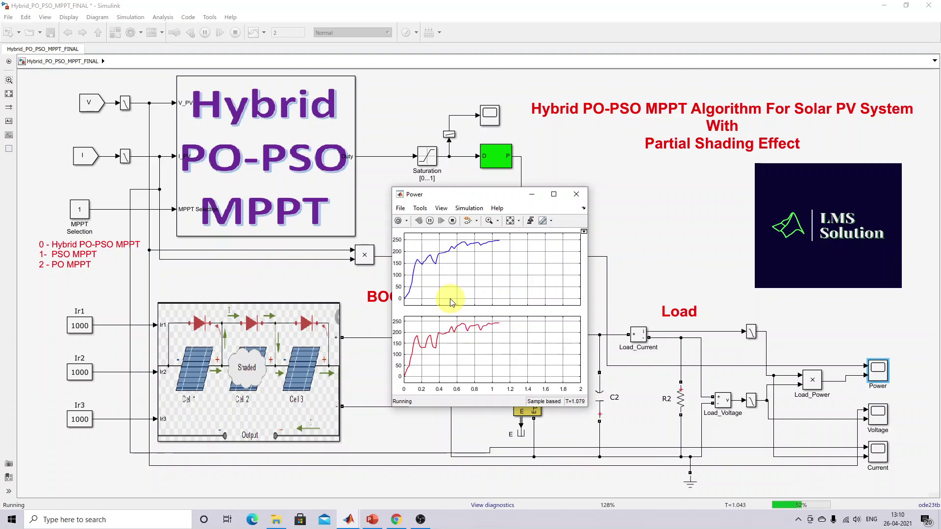
Step: Circle the upper power curve at about 1.2 s with the screen pen, and exit pen mode
key("F12")
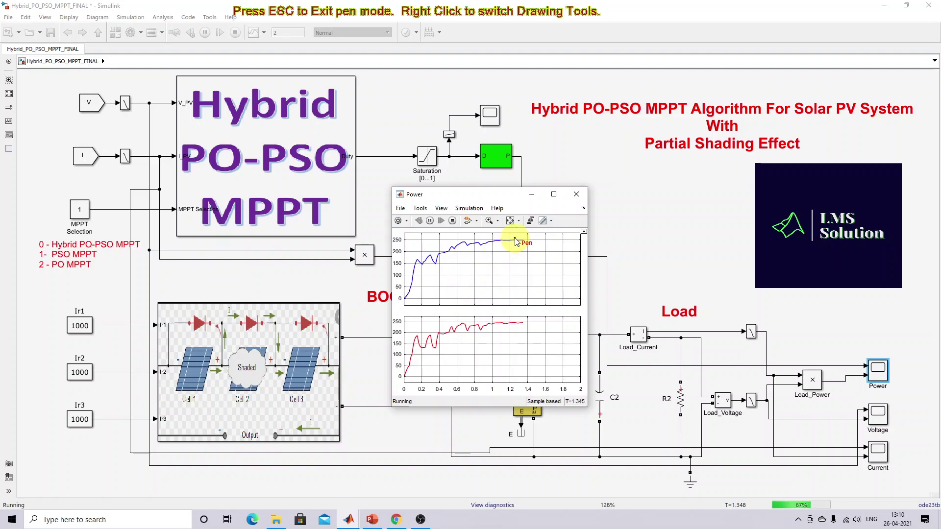
left_click_drag(517, 242, 513, 243)
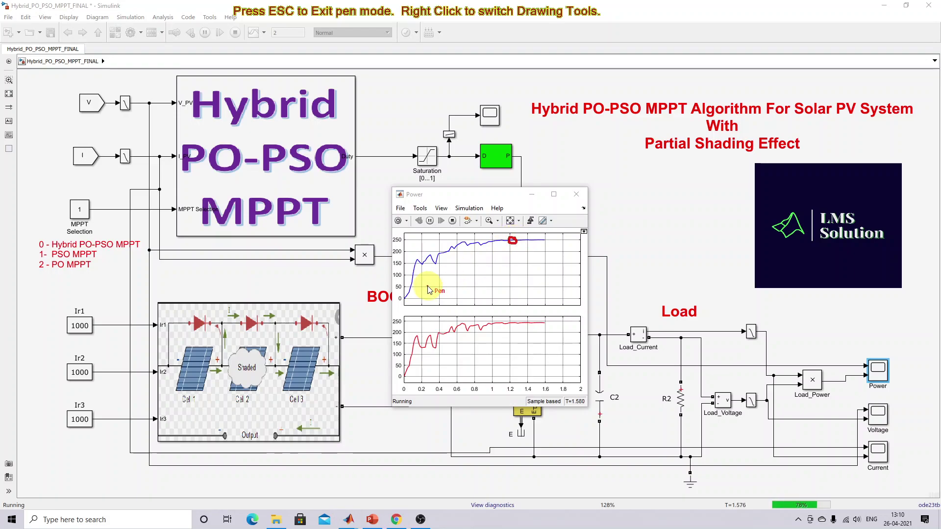
key("Escape")
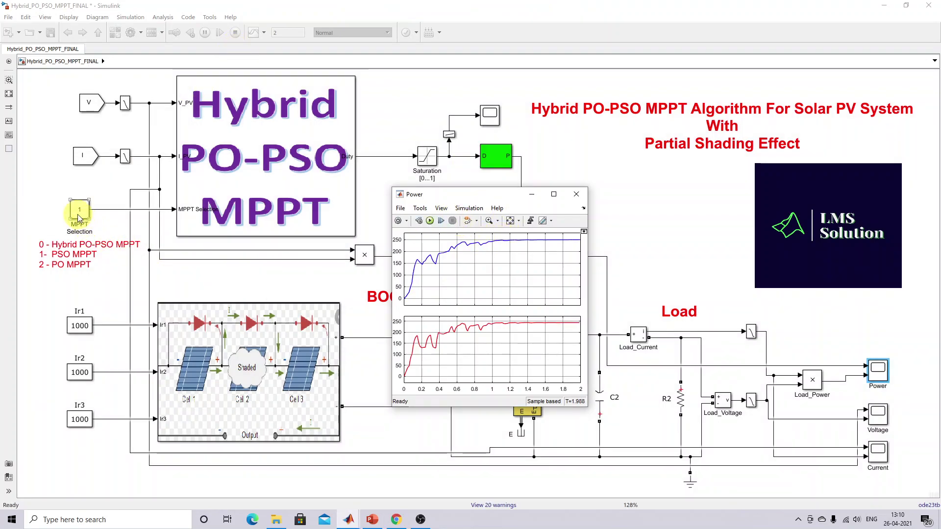
Step: Set the MPPT Selection constant to 0 for Hybrid PO-PSO MPPT and run the simulation from the Power scope
double_click(80, 211)
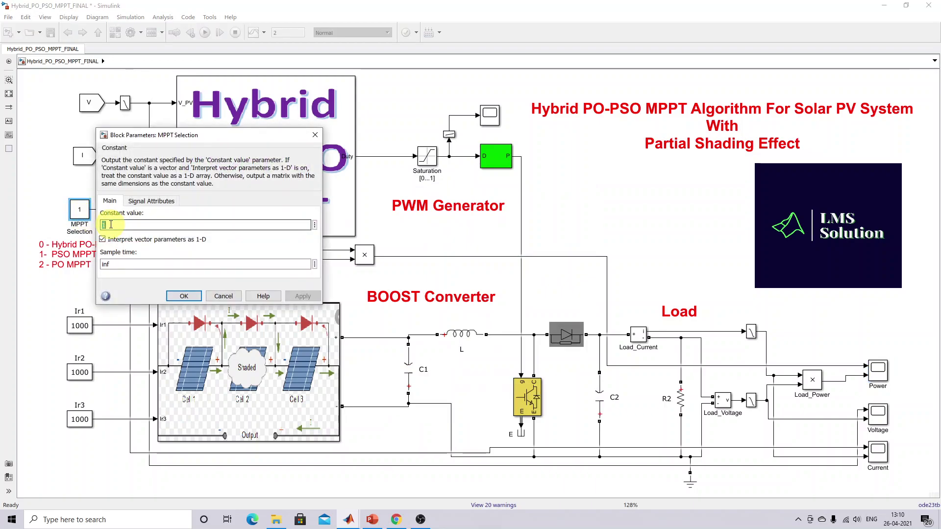
type("0")
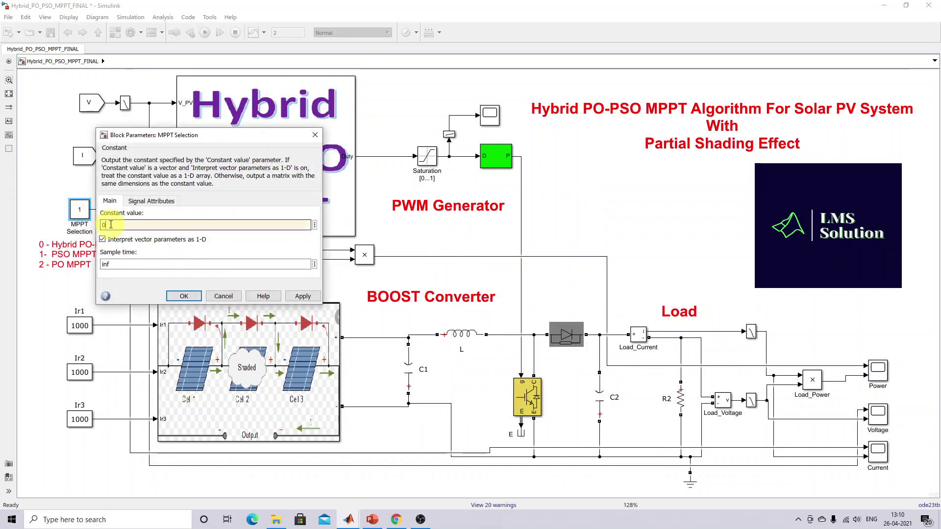
left_click(183, 296)
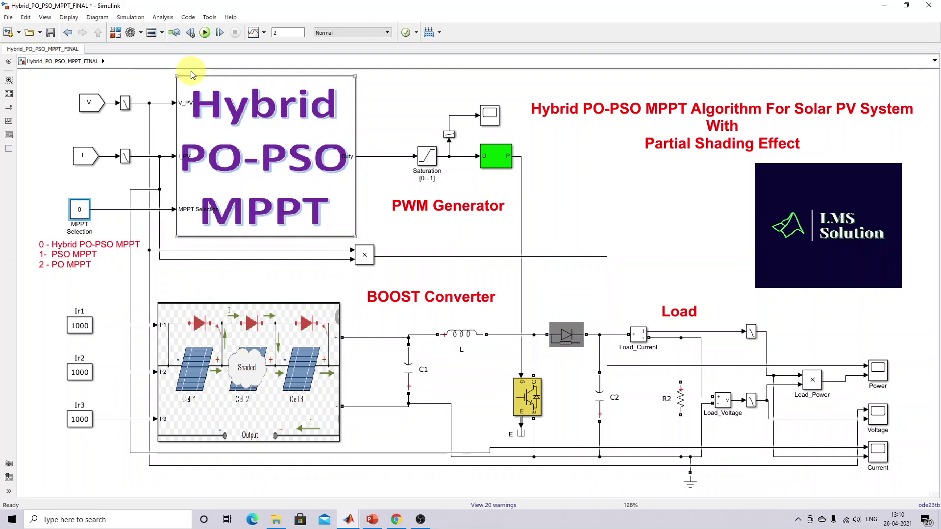
double_click(877, 372)
left_click(431, 222)
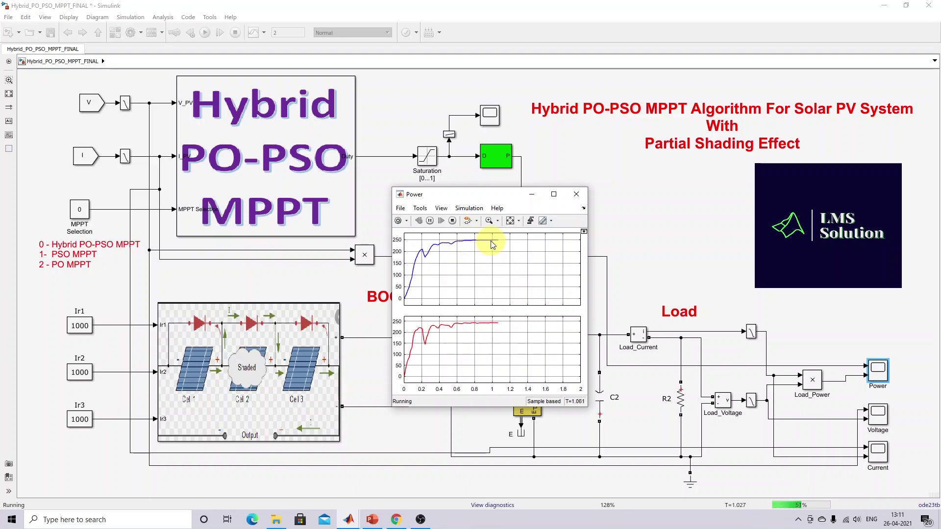
Step: Circle the upper power curve at about 0.8 s with the screen pen, and exit pen mode
key("F9")
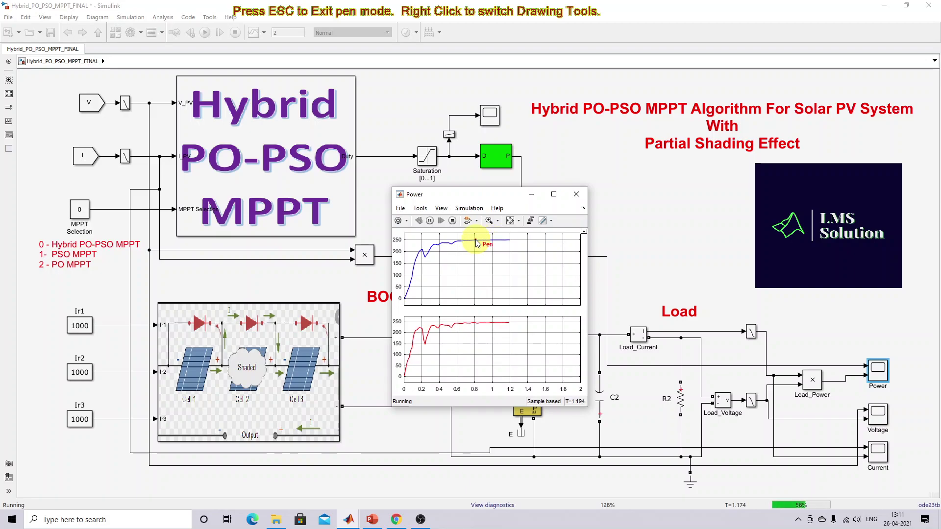
mouse_move(469, 240)
left_mouse_down()
mouse_move(480, 248)
mouse_move(472, 241)
left_mouse_up()
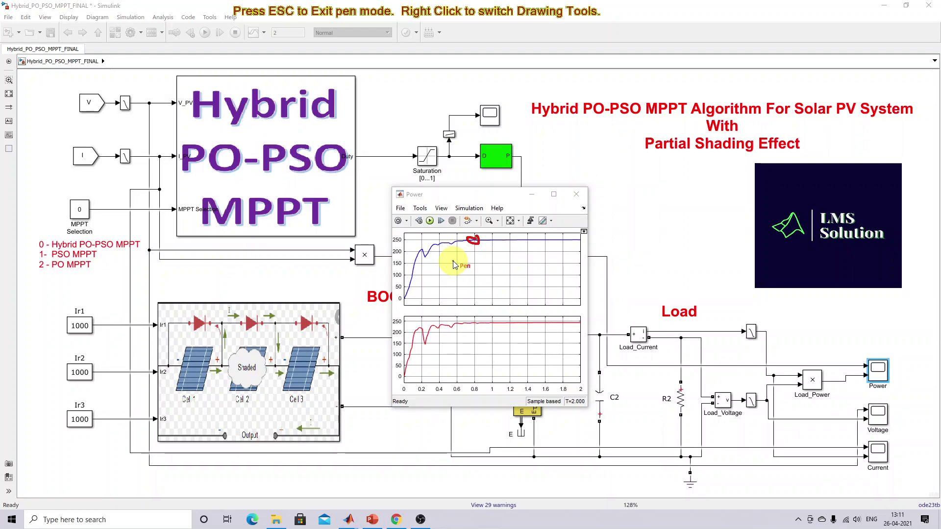
key("Escape")
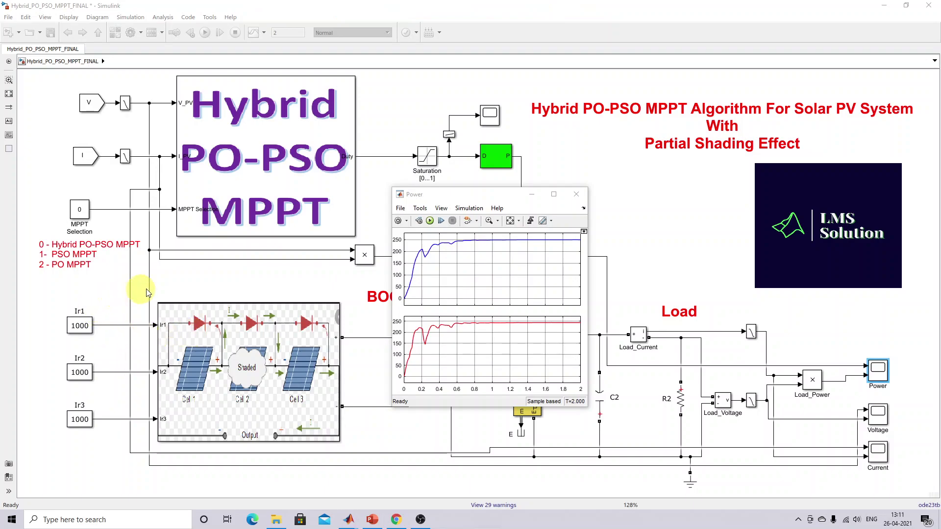
Step: Set the irradiance constants to 600 for Ir2 and 300 for Ir3
left_click(251, 276)
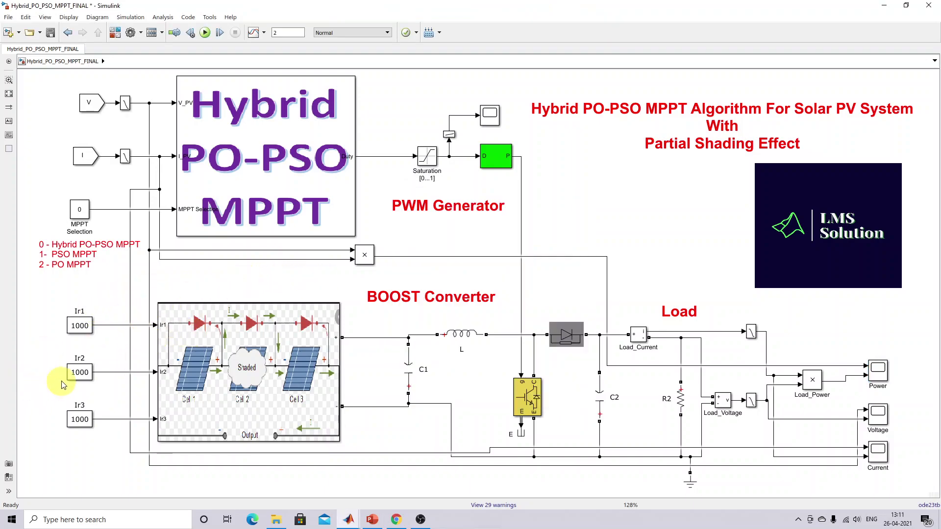
double_click(79, 372)
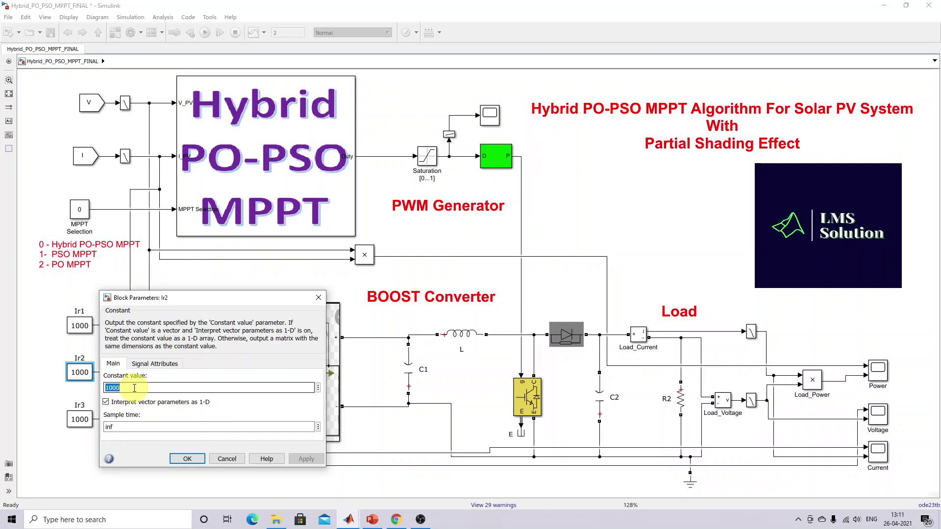
type("600")
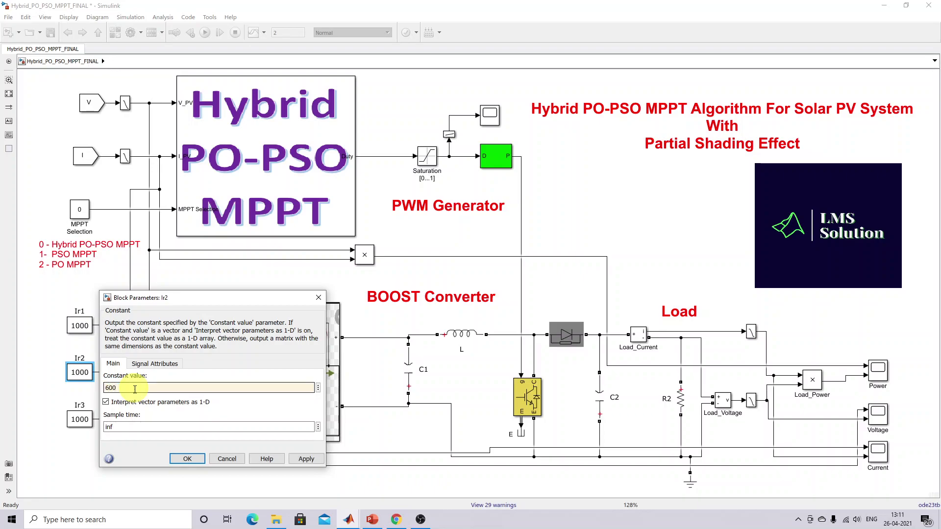
left_click(180, 458)
double_click(86, 423)
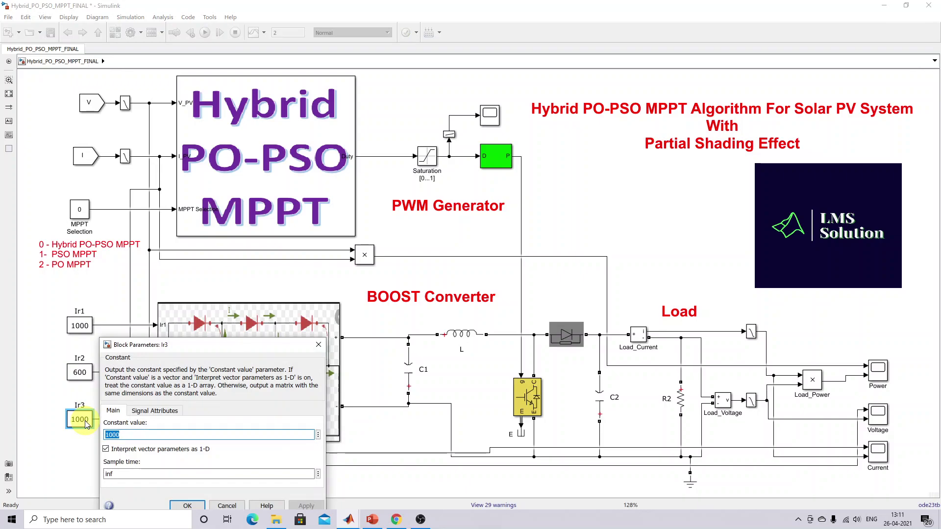
type("3")
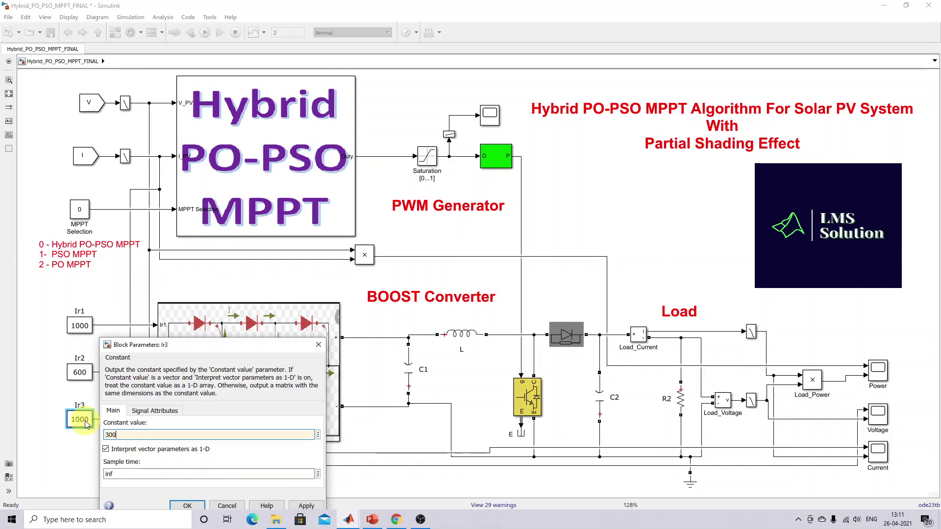
left_click(188, 506)
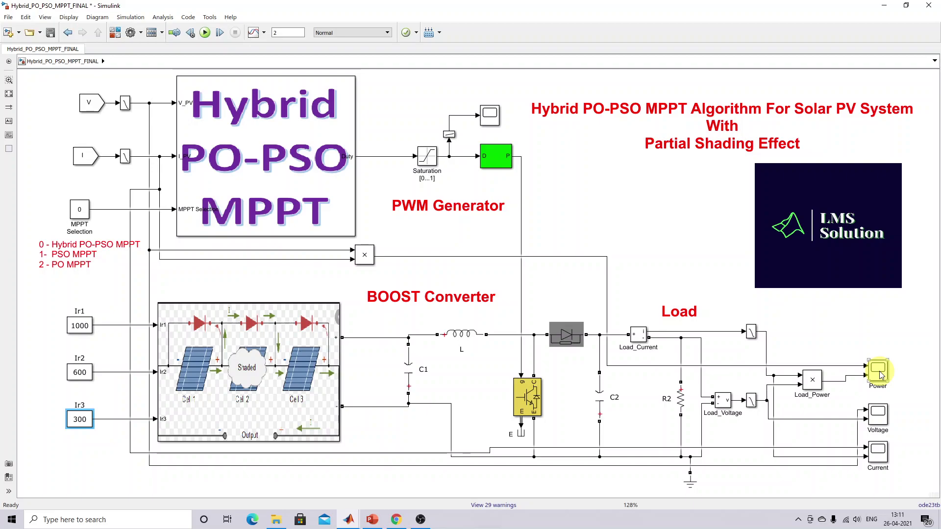
Step: Set the MPPT Selection constant to 2 for PO MPPT
double_click(80, 211)
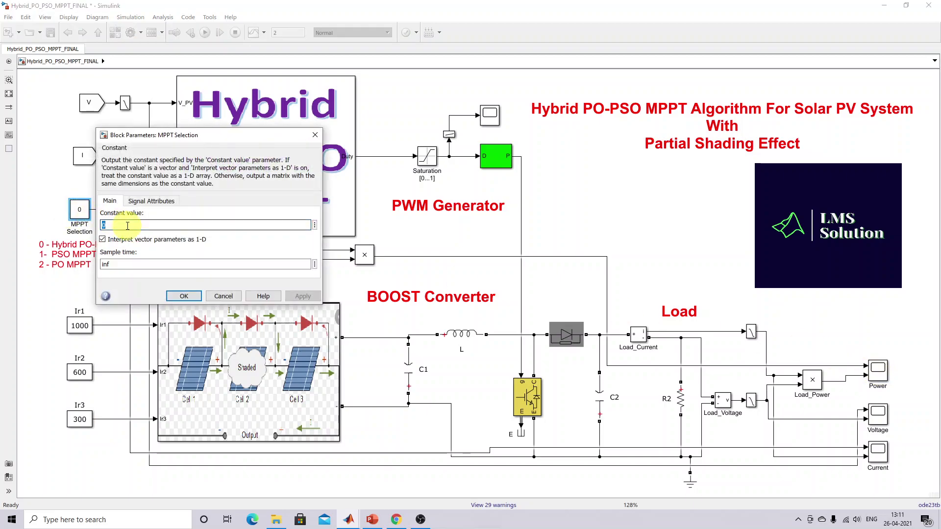
type("2")
left_click(184, 296)
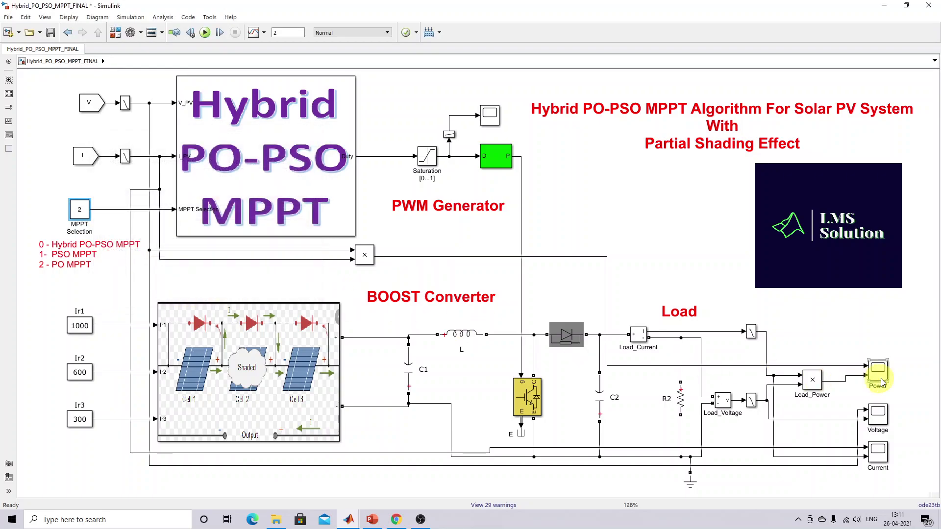
Step: Run the simulation from the Power scope and scale its axes to fit the power curves
left_click(877, 374)
double_click(877, 374)
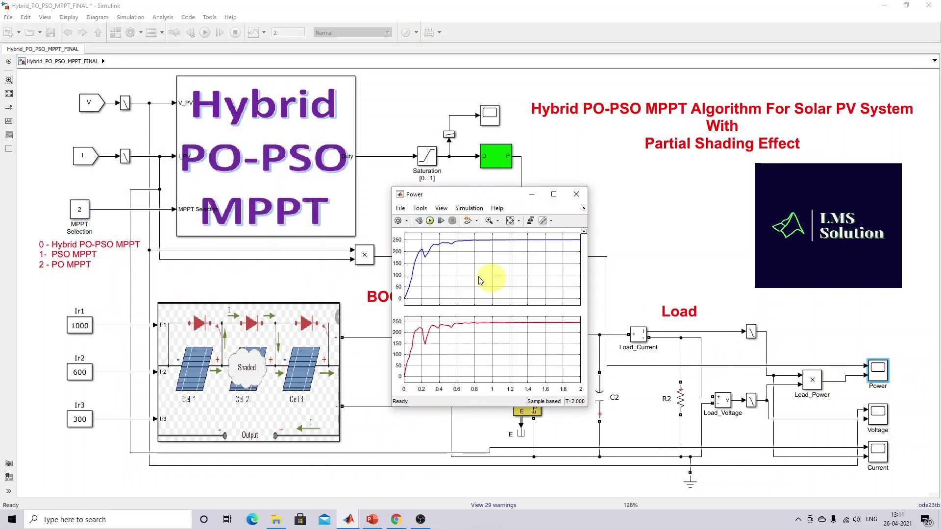
left_click(431, 221)
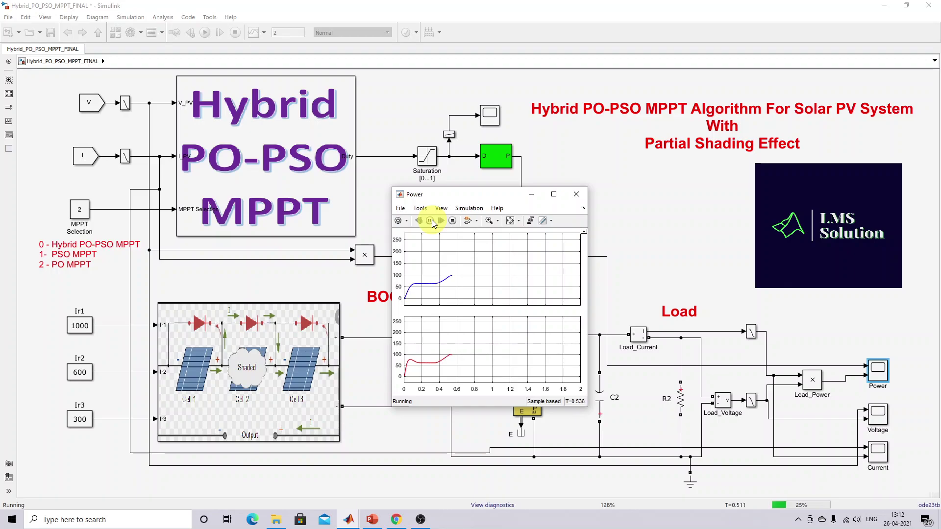
left_click(509, 220)
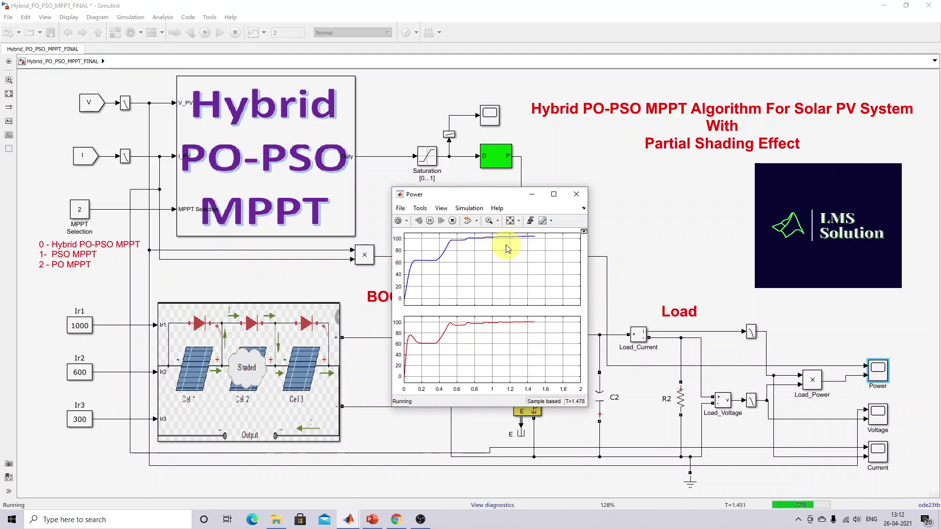
Step: Box the upper power curve at about 1.3 s with the screen pen, exit pen mode and stop the simulation
key("ctrl+shift+p")
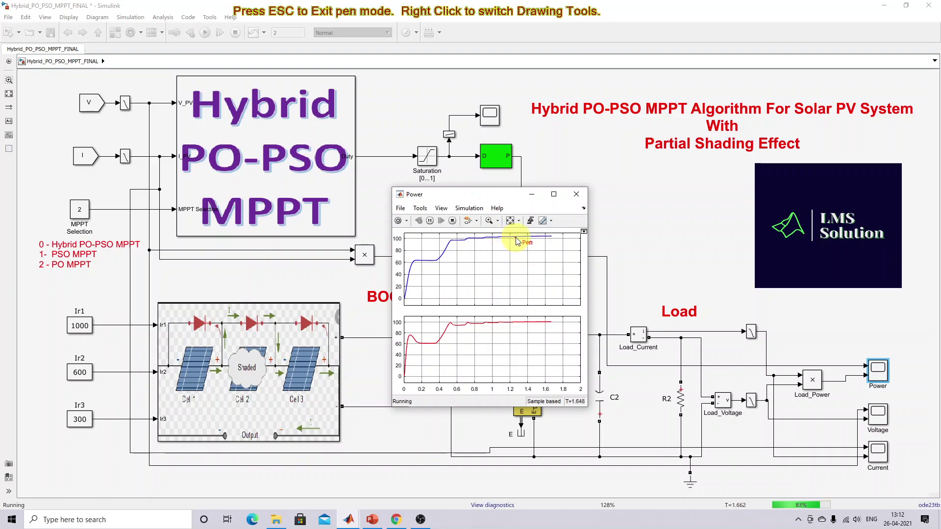
left_click_drag(520, 237, 512, 234)
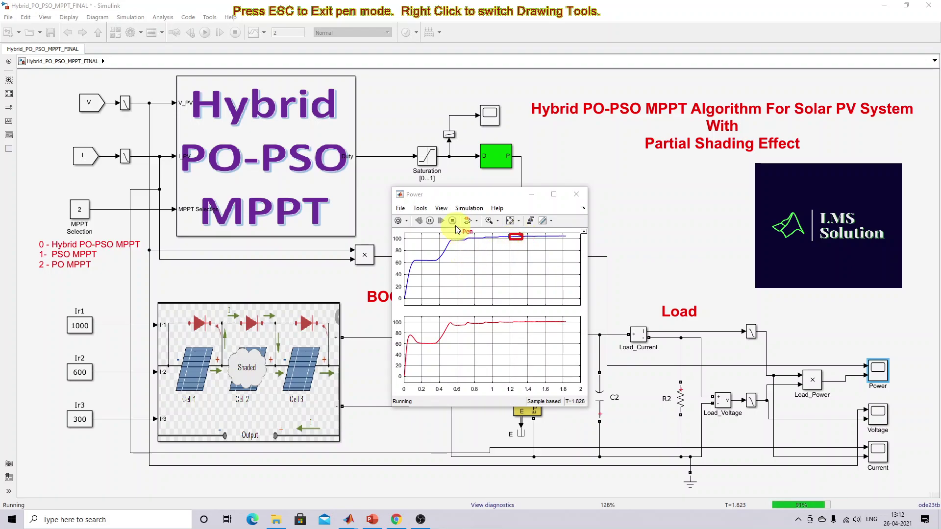
key("Escape")
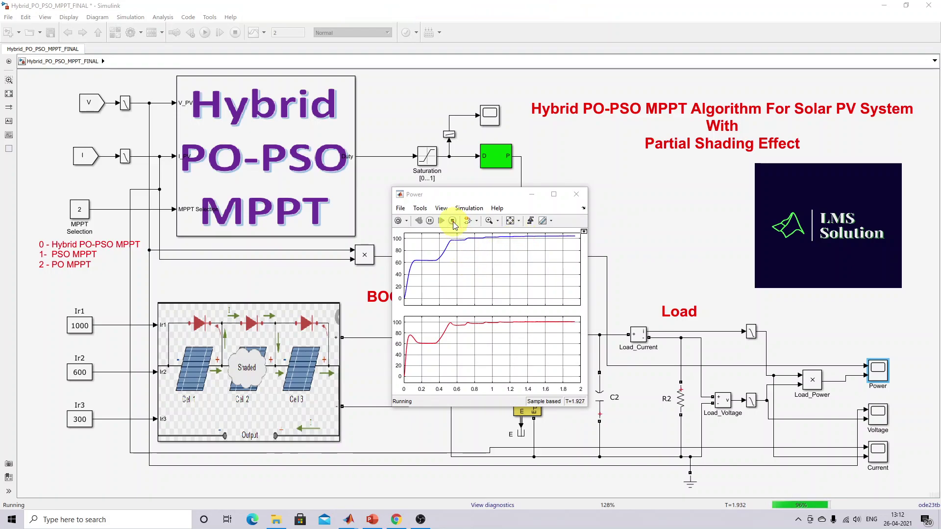
left_click(452, 221)
Step: Set the MPPT Selection constant to 1 for PSO MPPT and run the simulation from the Power scope
left_click(79, 216)
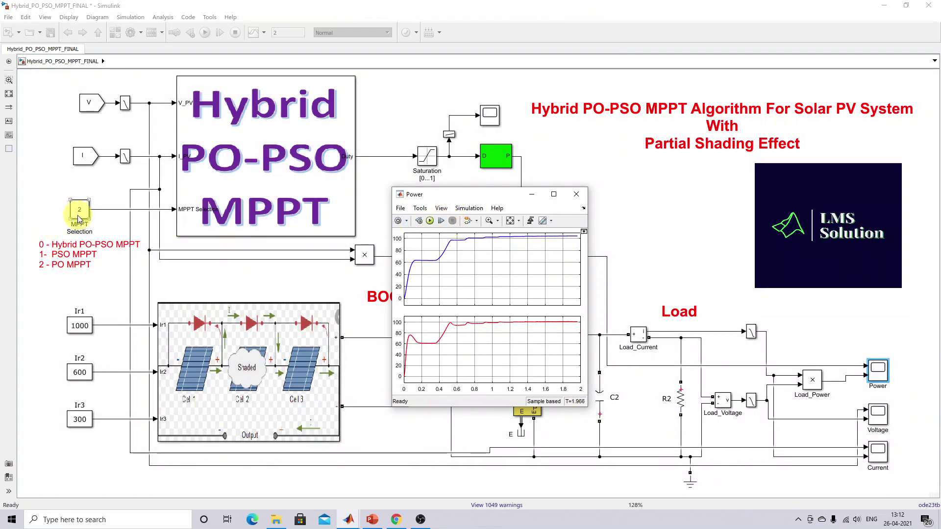
double_click(78, 216)
double_click(111, 225)
type("1")
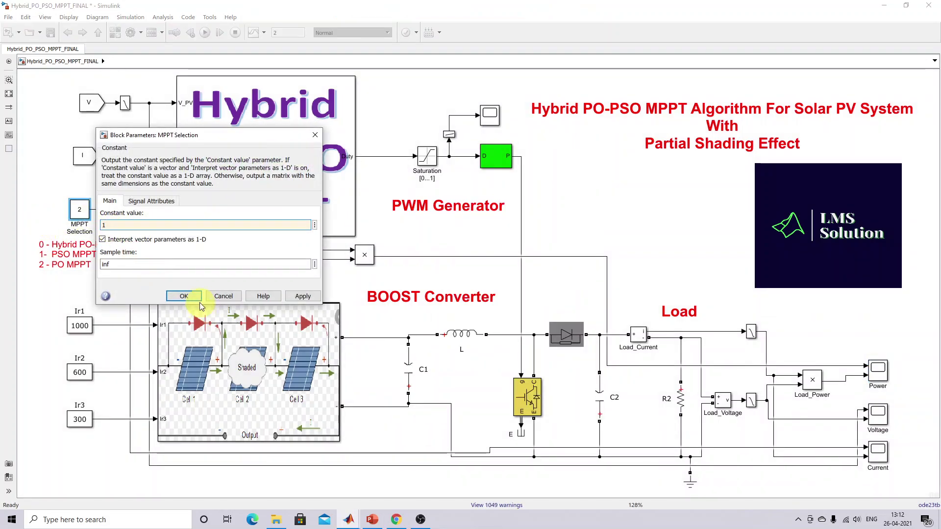
left_click(186, 296)
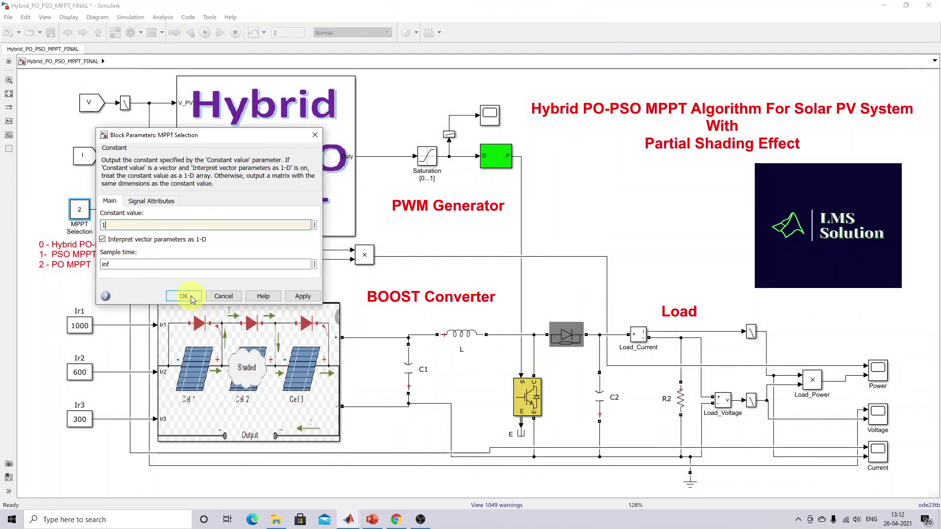
double_click(878, 370)
left_click(430, 221)
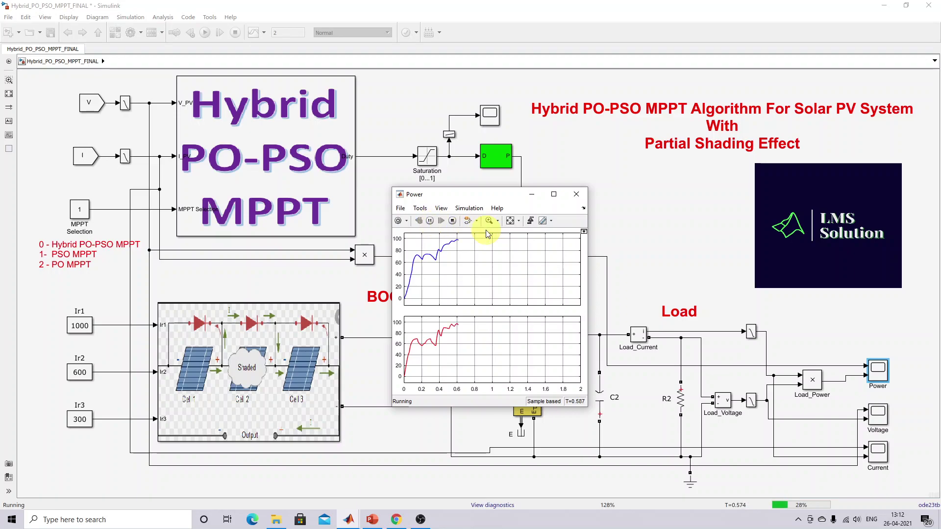
Step: Circle the upper power curve at about 1.1 s with the screen pen, and exit pen mode
key("F9")
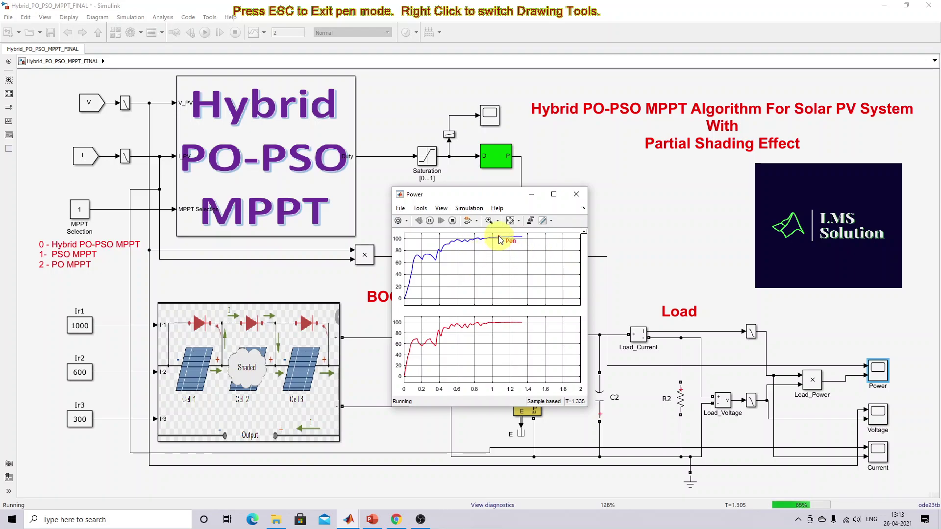
mouse_move(505, 239)
left_mouse_down()
mouse_move(495, 241)
mouse_move(504, 237)
left_mouse_up()
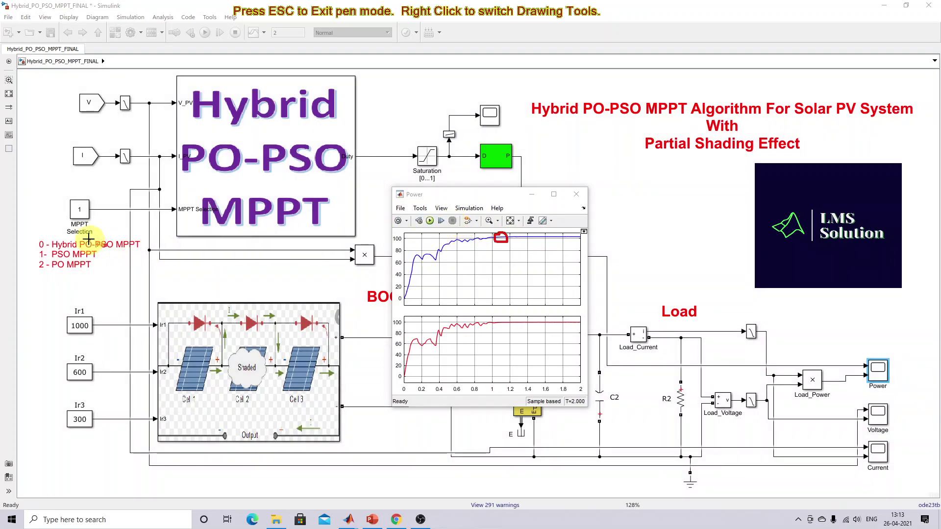
key("Escape")
Step: Set the MPPT Selection constant to 0 for Hybrid PO-PSO MPPT and run the simulation from the Power scope
left_click(81, 218)
double_click(80, 216)
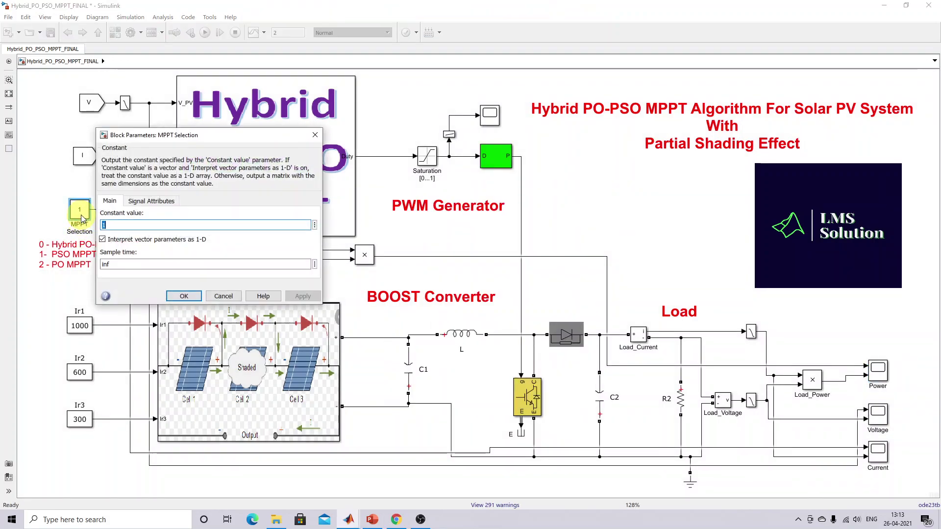
type("0")
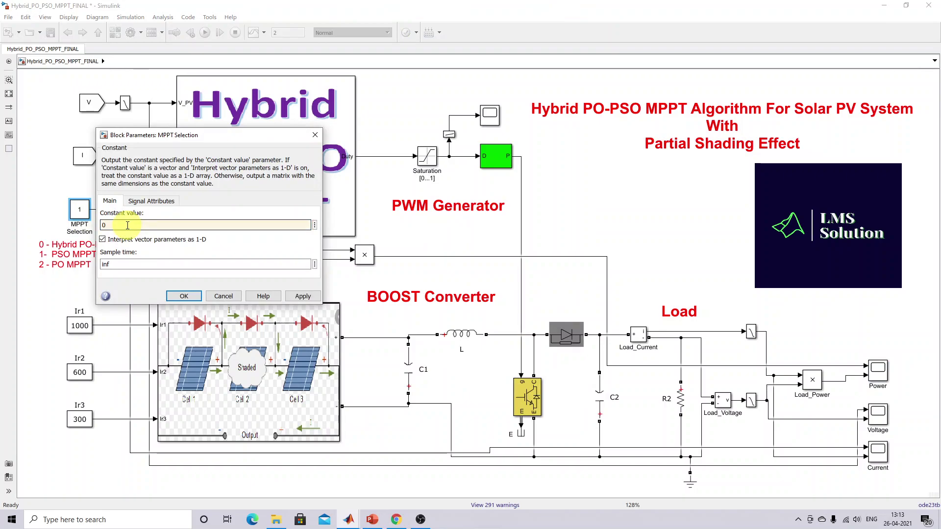
left_click(184, 297)
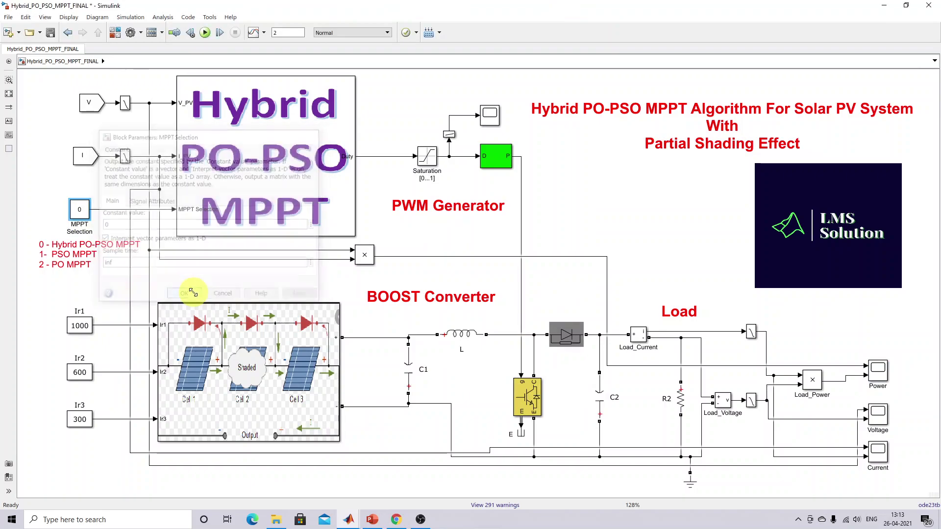
left_click(879, 376)
double_click(879, 375)
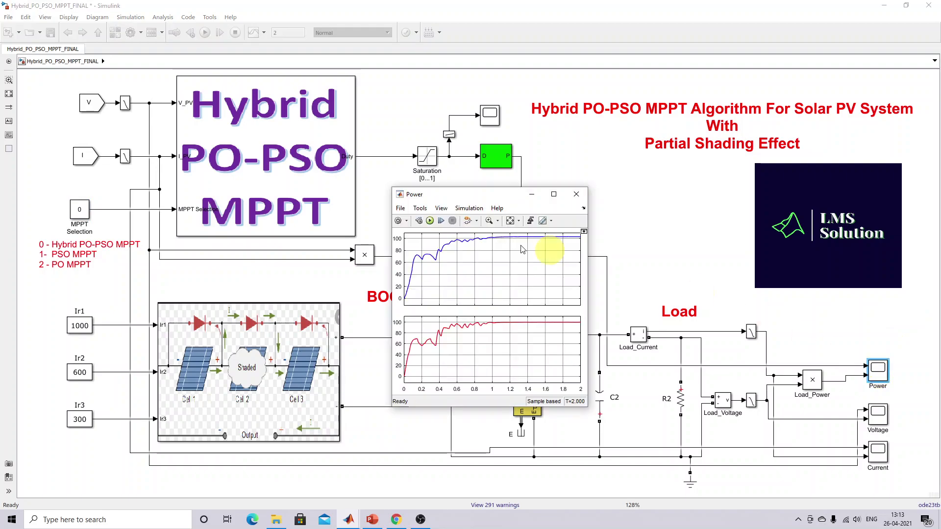
left_click(429, 221)
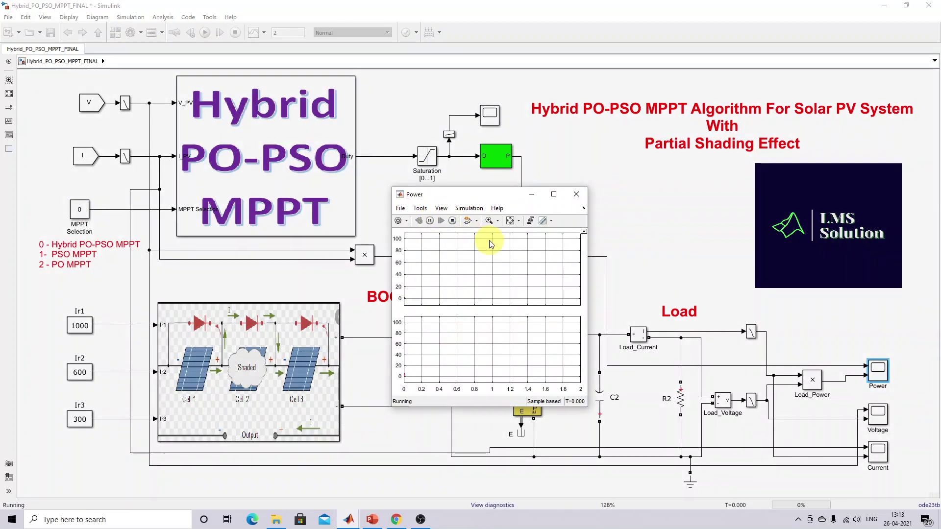
Step: Circle the upper power curve at about 0.85 s with the screen pen, and exit pen mode
key("ctrl+shift+p")
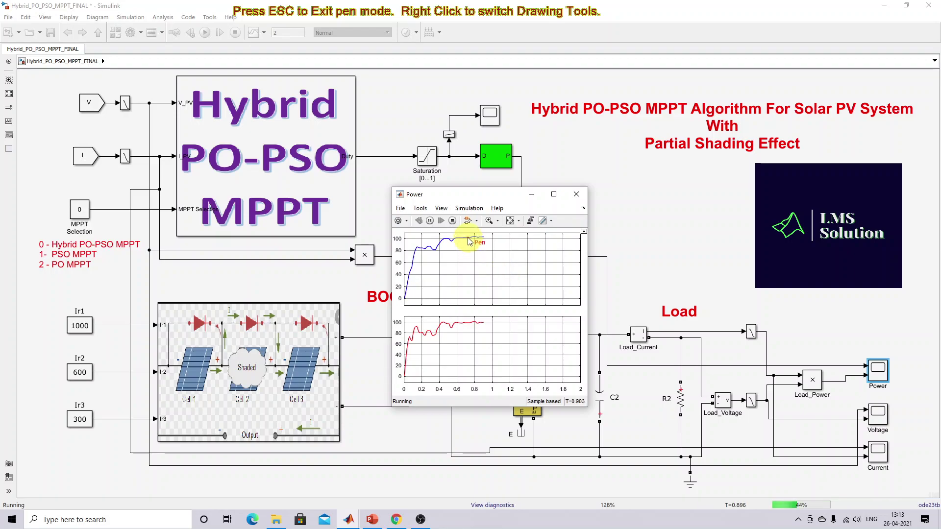
mouse_move(479, 236)
left_mouse_down()
mouse_move(487, 245)
mouse_move(483, 235)
left_mouse_up()
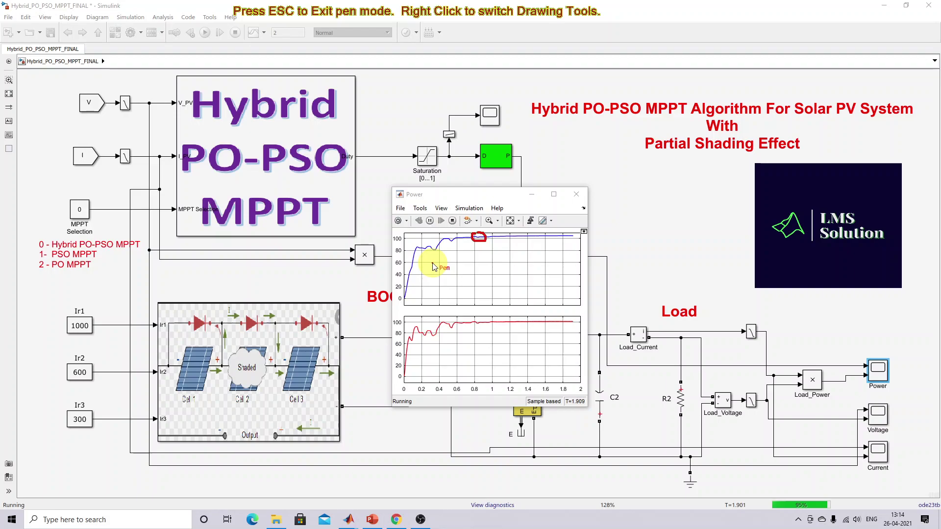
key("Escape")
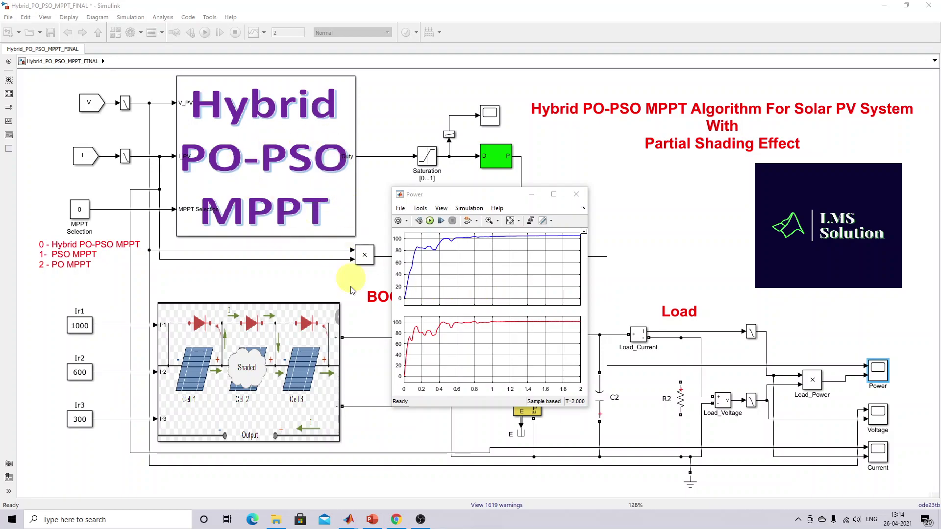
Step: Switch to Chrome and look over the LMS Solution home page and its project posts
left_click(396, 519)
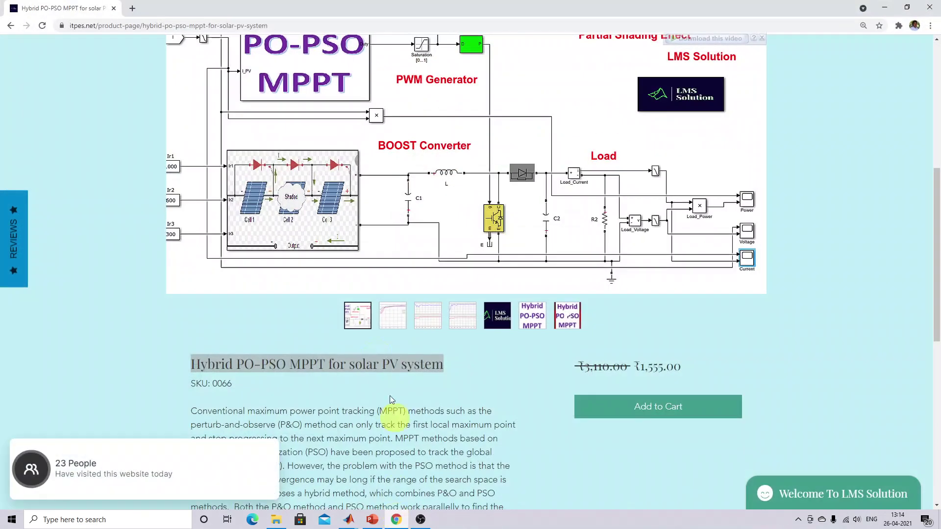
scroll(202, 222, "up", 7)
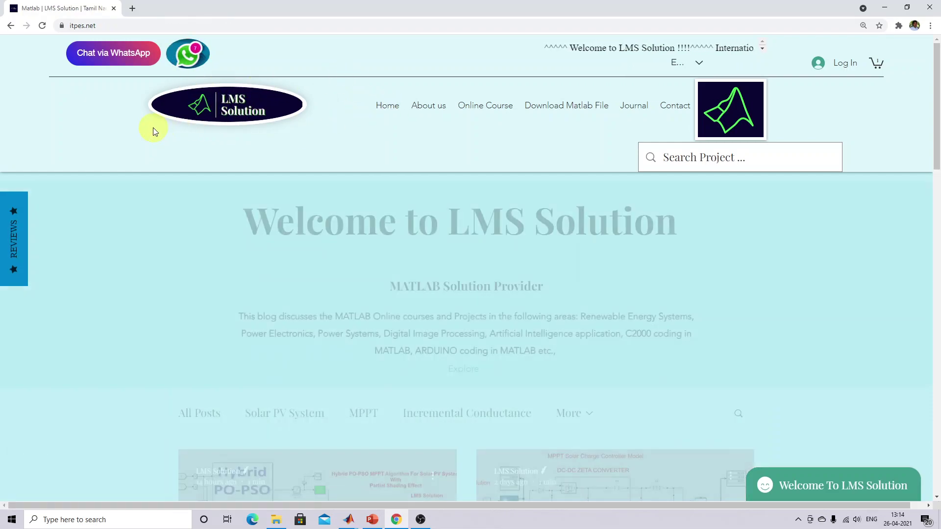
scroll(286, 148, "down", 10)
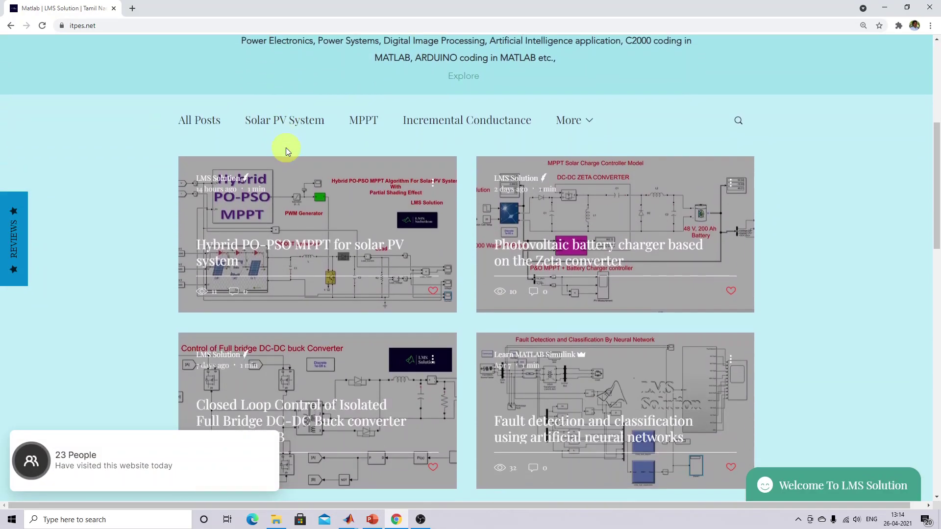
scroll(372, 210, "up", 10)
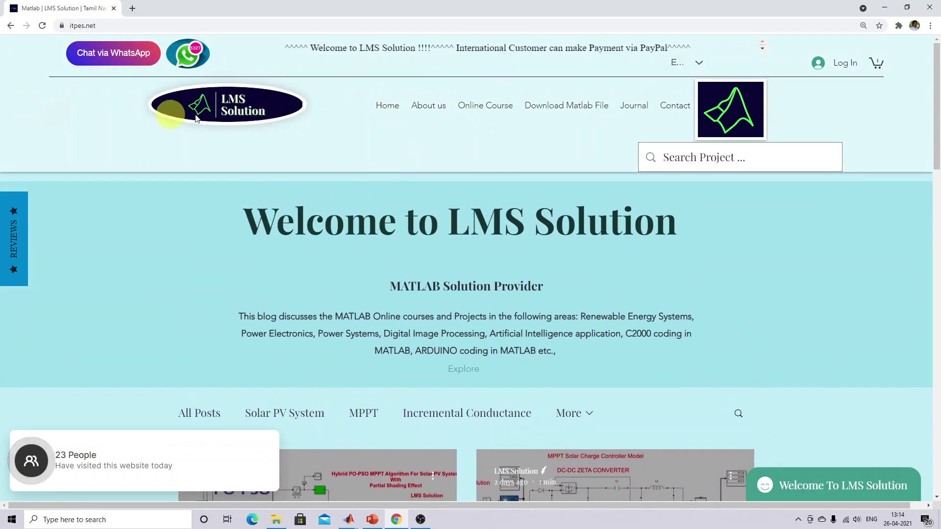
Step: Open the Hybrid PO-PSO MPPT for solar PV system product page from the site's Matlab file downloads and view its model image
left_click(561, 111)
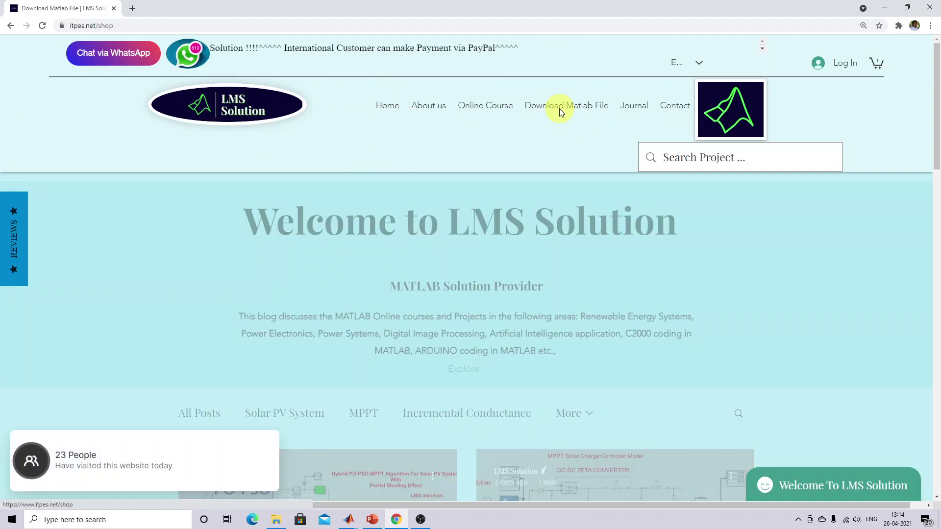
scroll(84, 158, "down", 2)
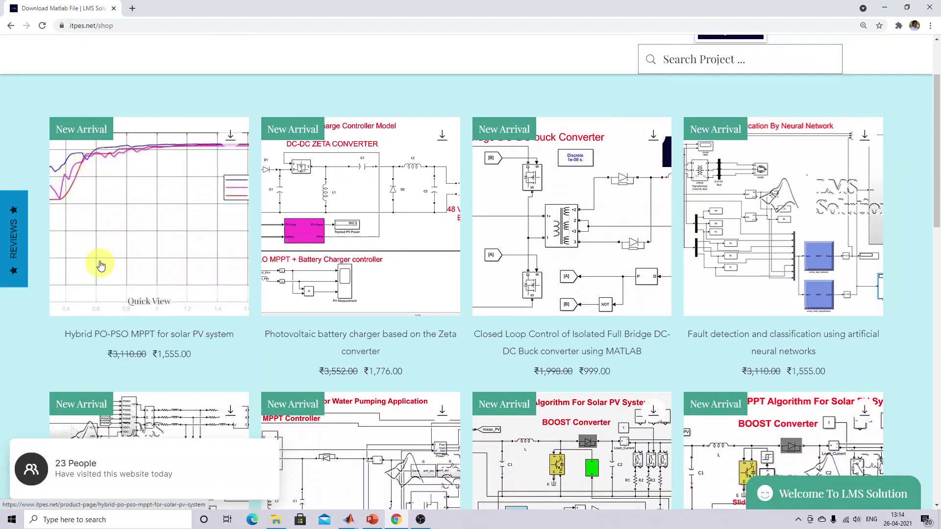
left_click(155, 182)
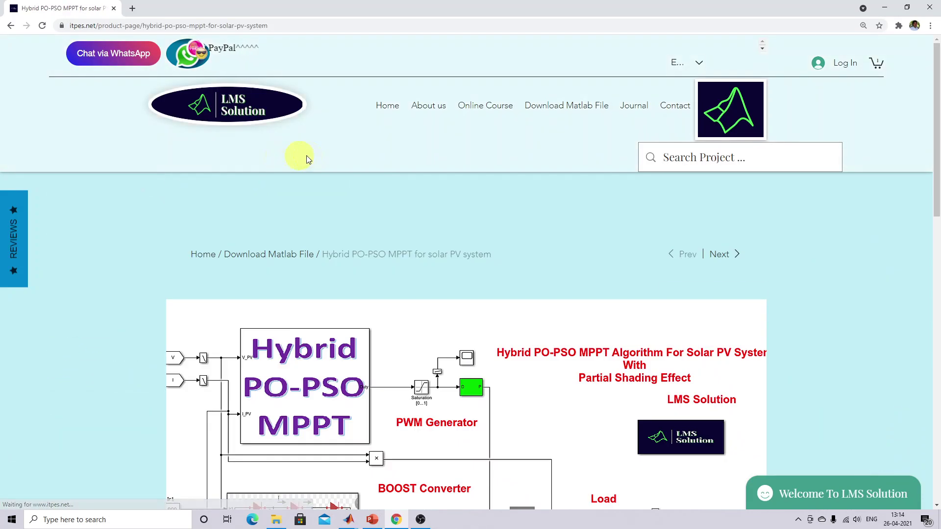
scroll(185, 204, "down", 4)
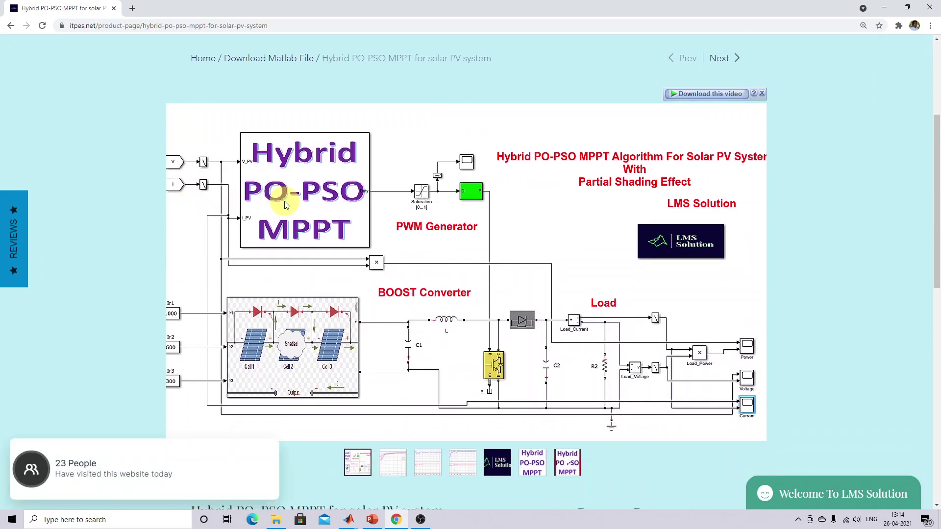
scroll(285, 201, "up", 2)
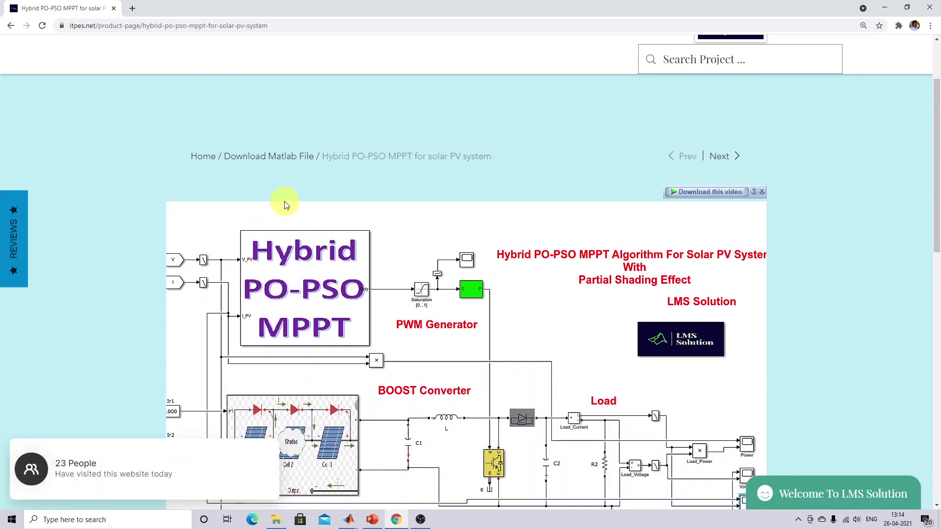